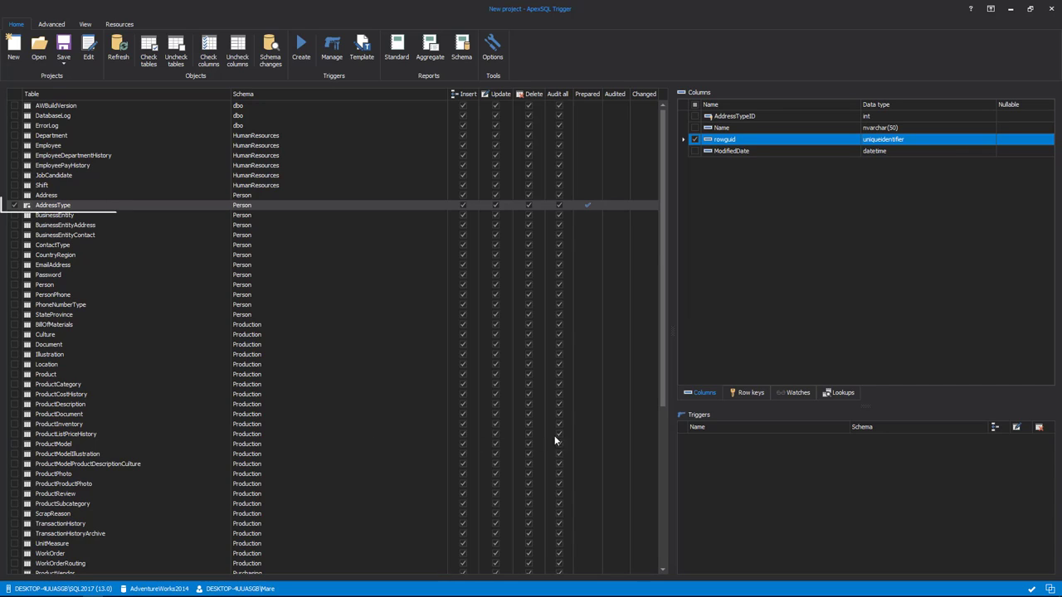
Step: Exclude deletes from auditing on the AddressType table and add a watch with Name as watch column and rowguid as audit column
click(797, 393)
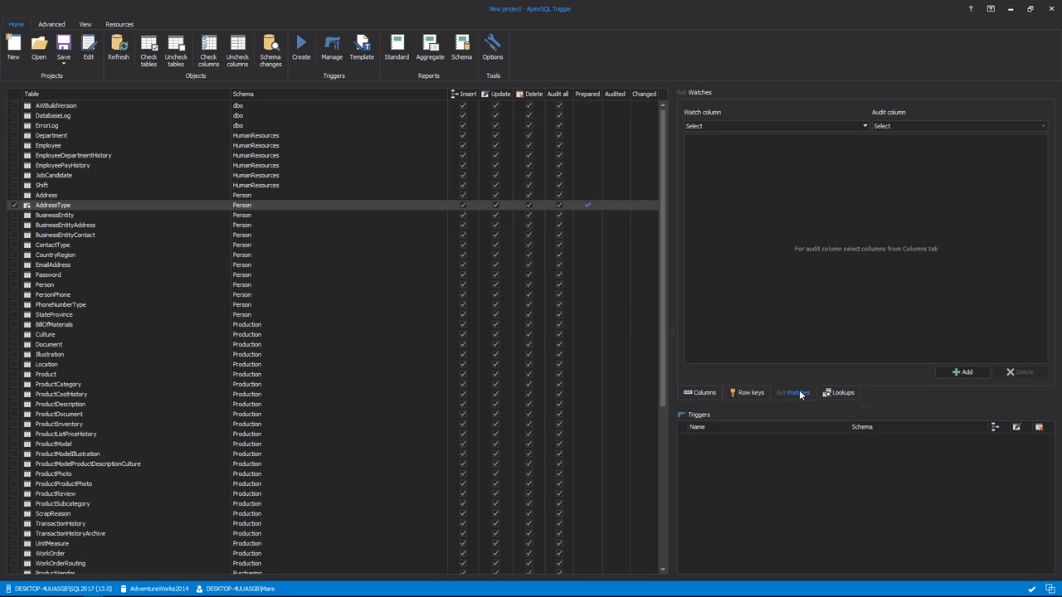
click(529, 205)
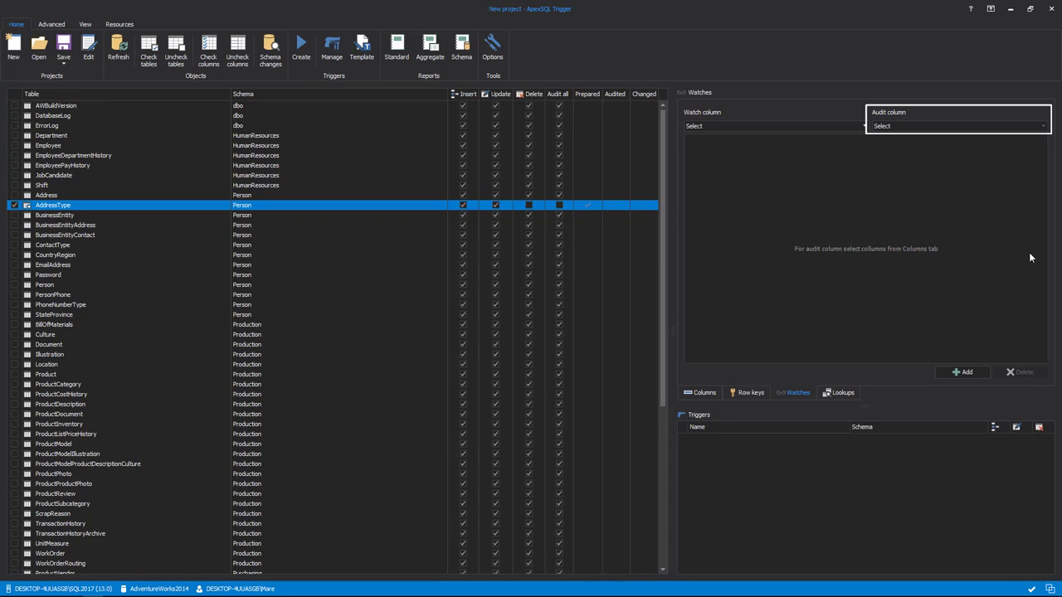
click(1043, 126)
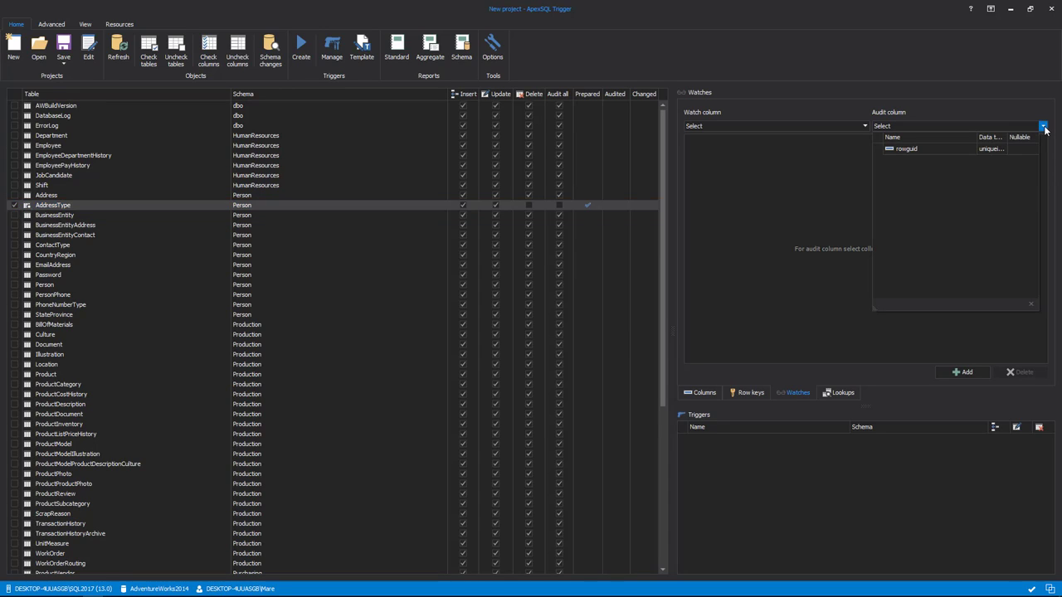
click(914, 155)
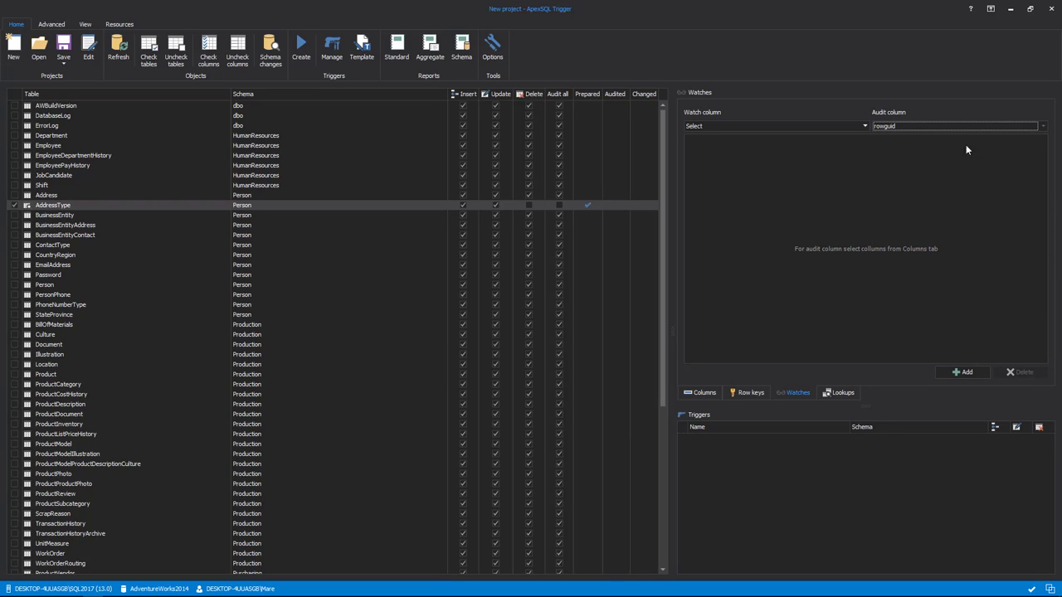
click(1043, 128)
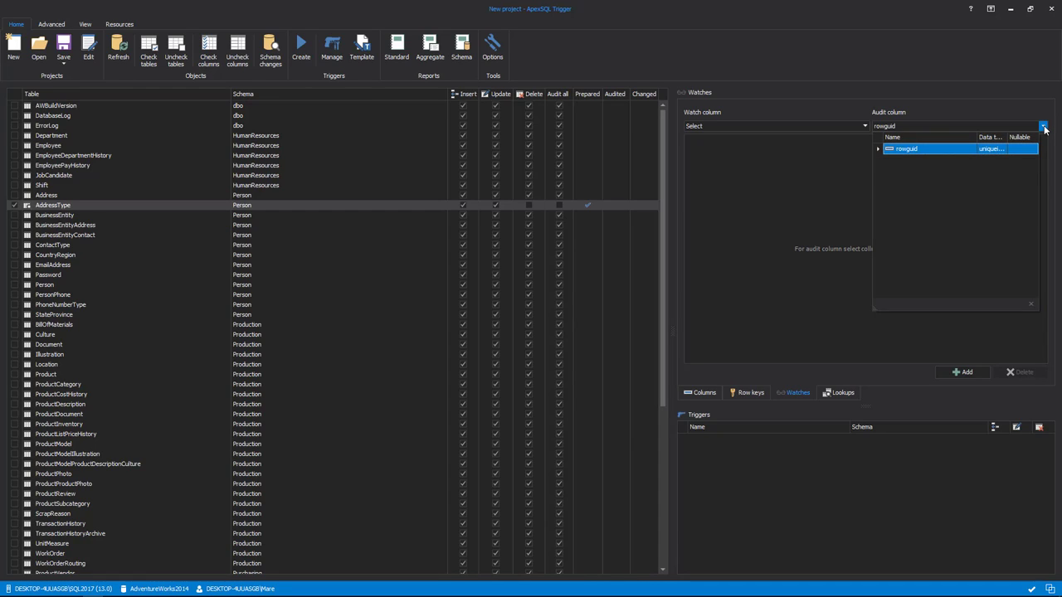
click(1044, 127)
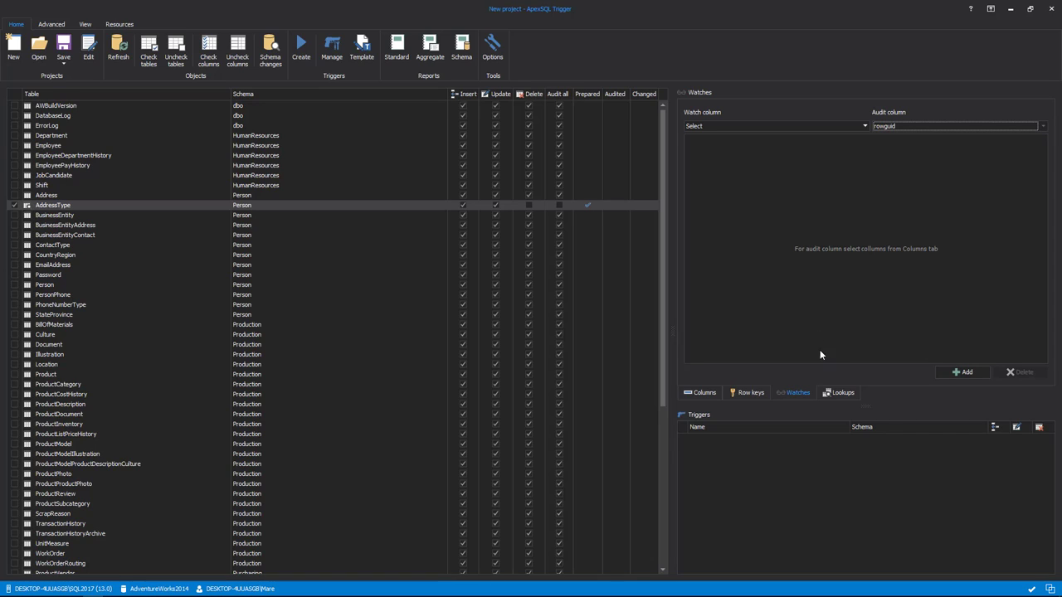
click(865, 126)
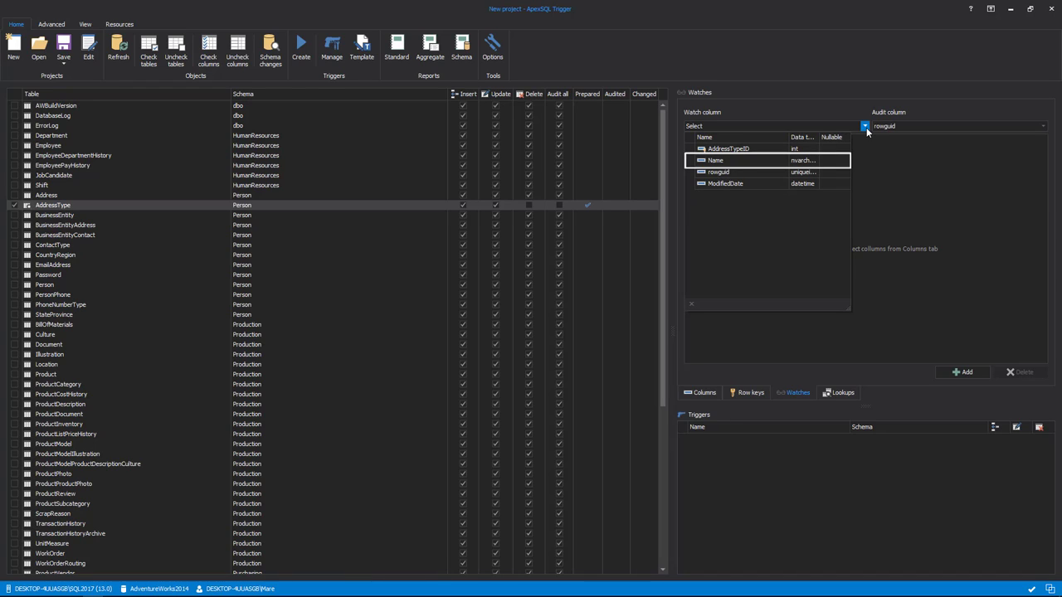
click(740, 164)
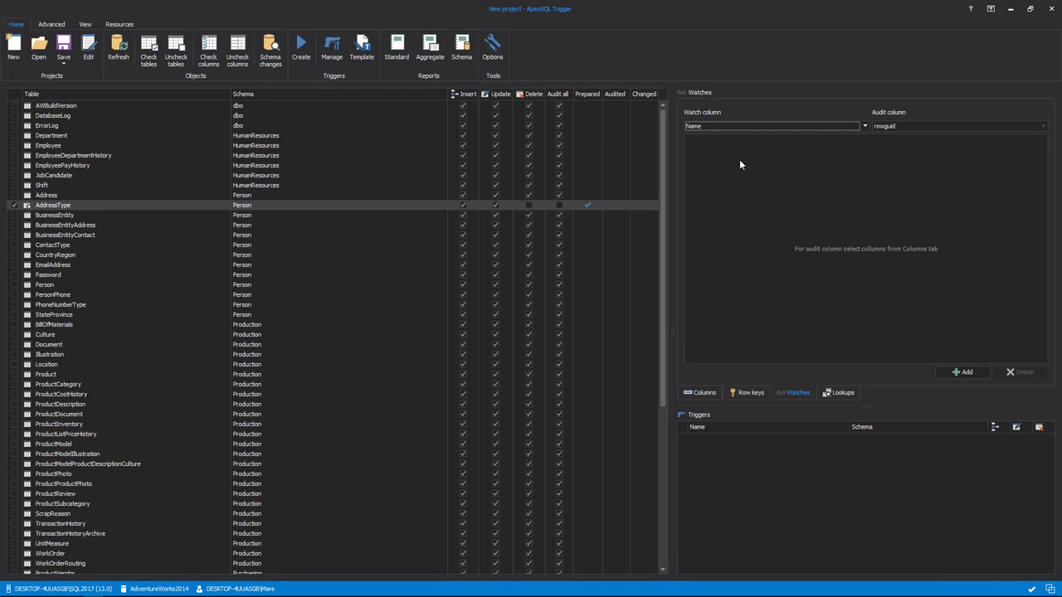
click(967, 372)
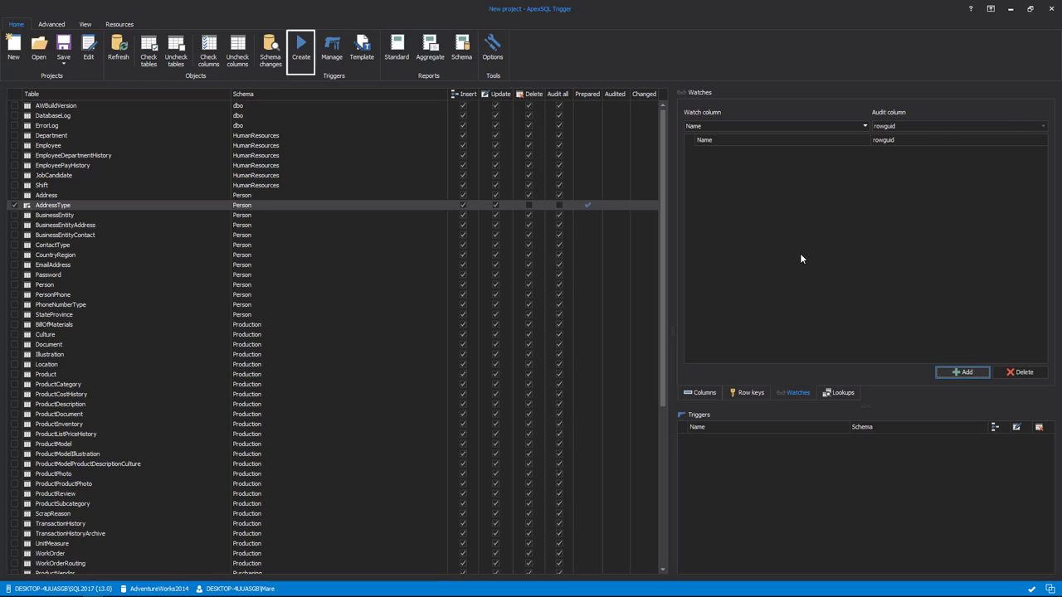
Step: Generate the audit trigger script for AddressType, execute it and close the script window
click(302, 48)
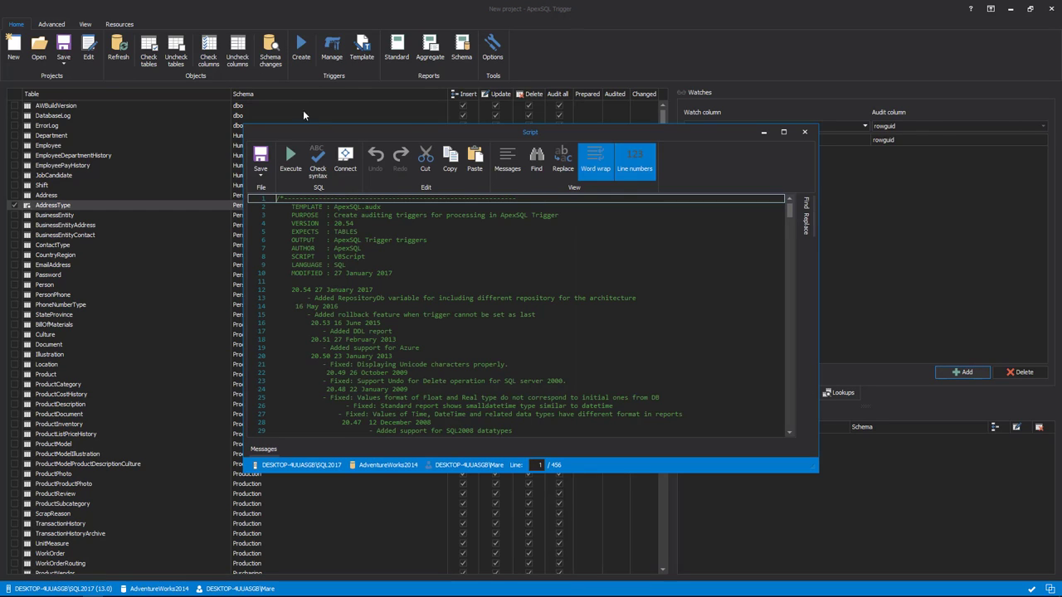
click(295, 161)
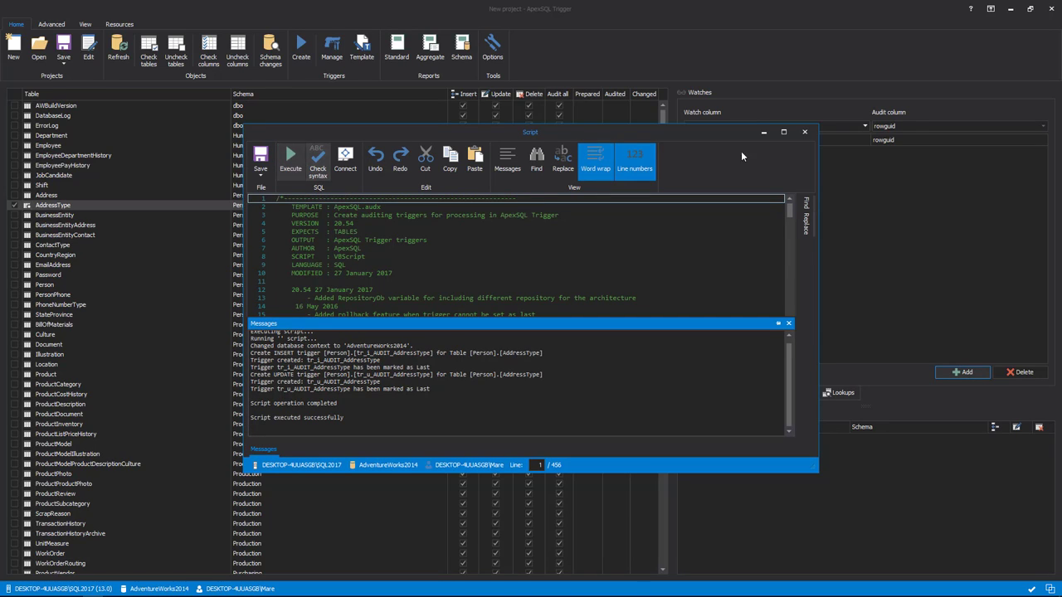
click(809, 135)
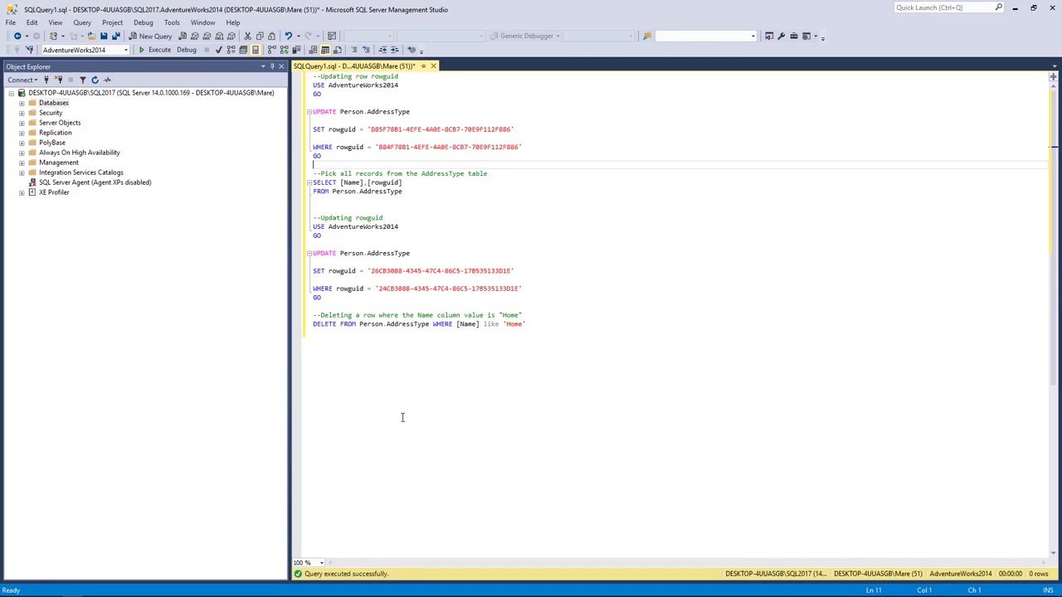
Step: In SQL Server Management Studio, execute only the first rowguid UPDATE block for Person.AddressType
click(321, 156)
key(ctrl+shift+Home)
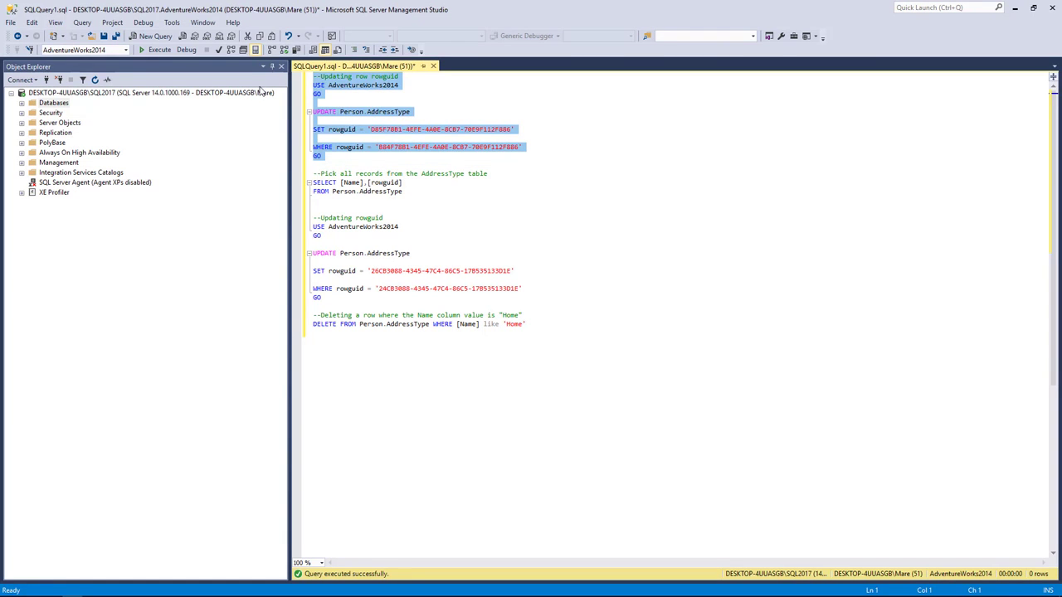
click(160, 51)
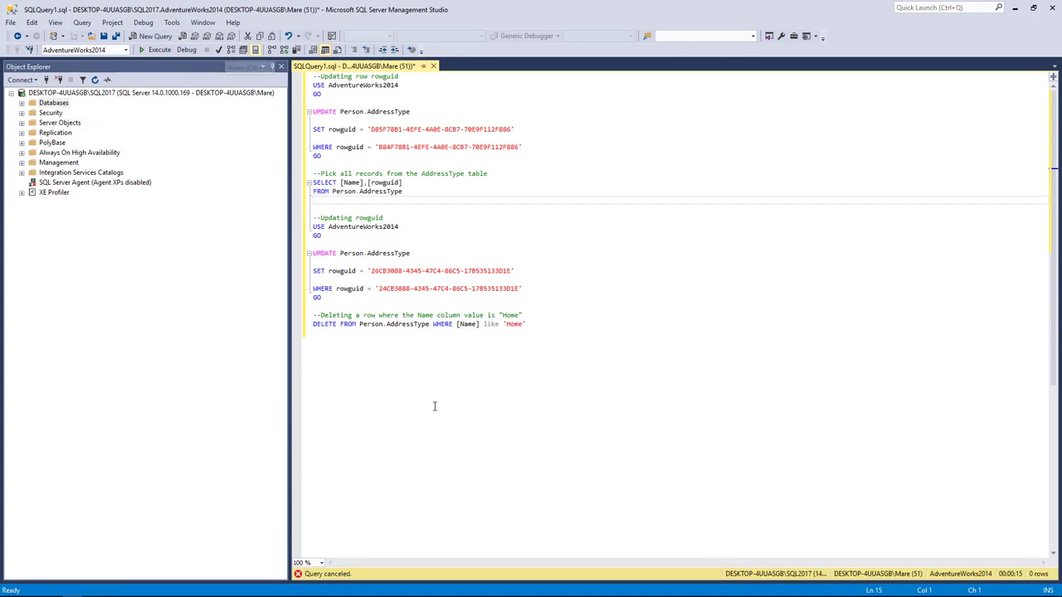
Step: Execute only the SELECT query that retrieves Name and rowguid from Person.AddressType
click(425, 357)
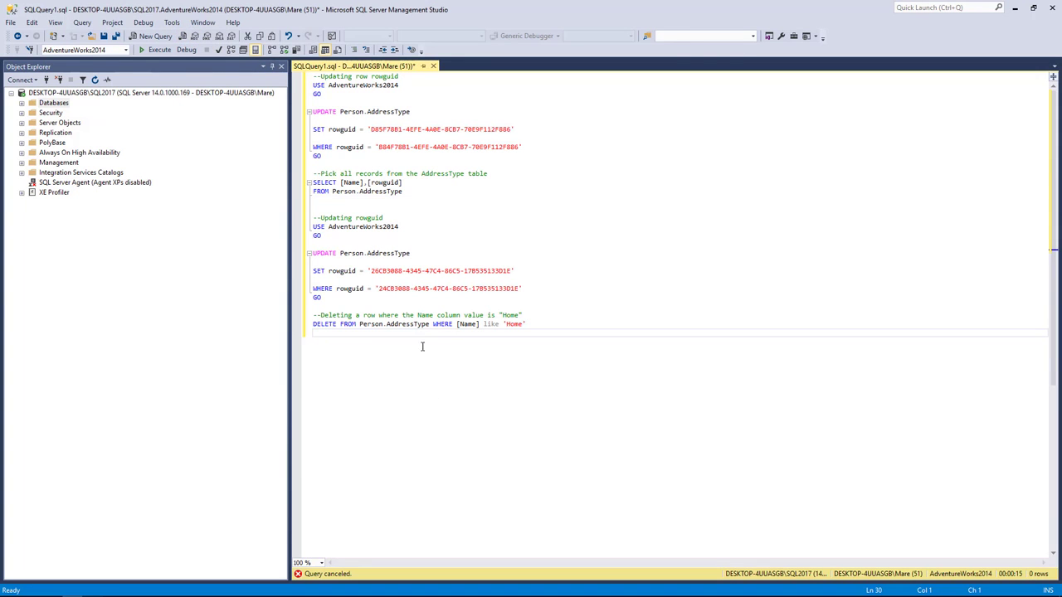
drag(313, 174, 315, 200)
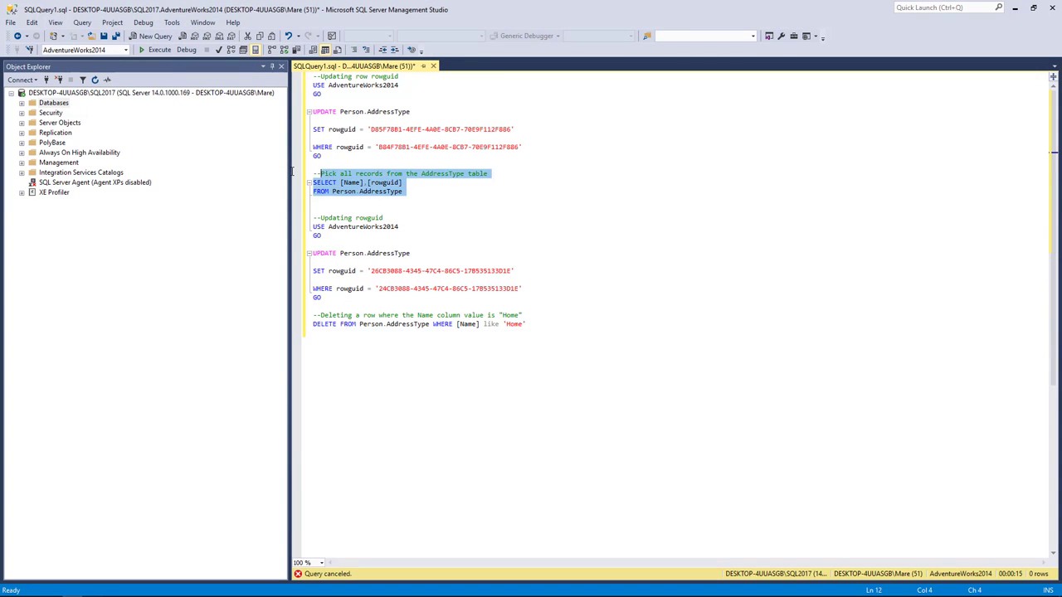
click(160, 50)
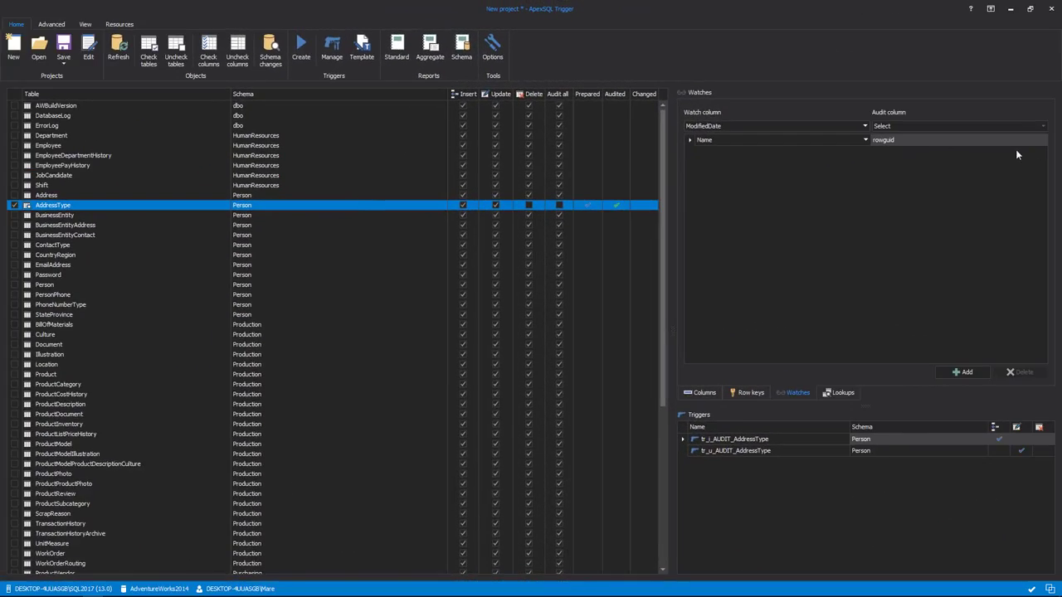
Step: In ApexSQL Trigger, add a watch pairing ModifiedDate with audit column rowguid, and generate and execute the trigger script for AddressType
click(1043, 127)
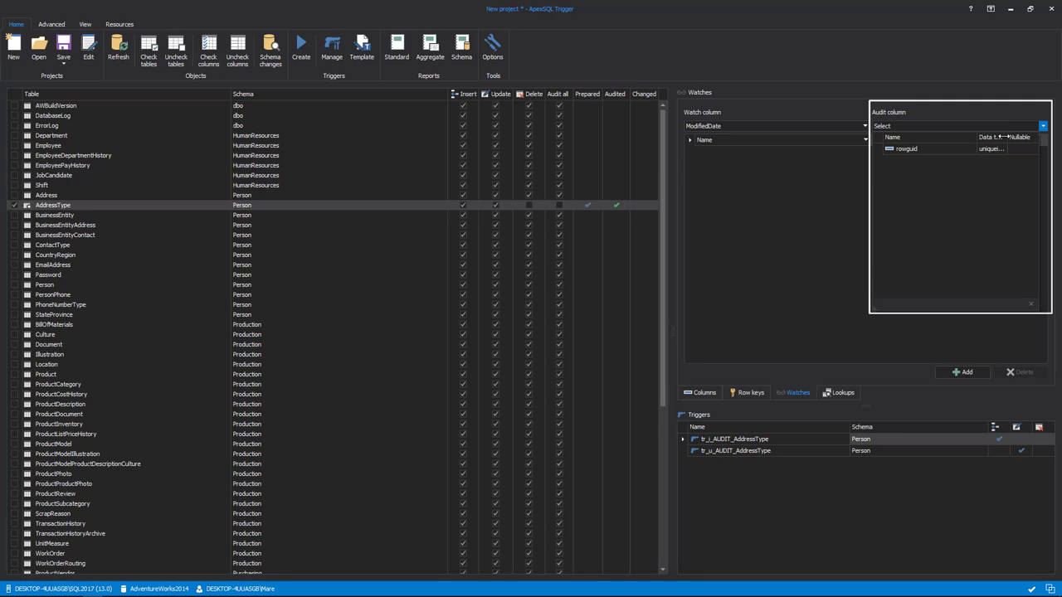
click(951, 148)
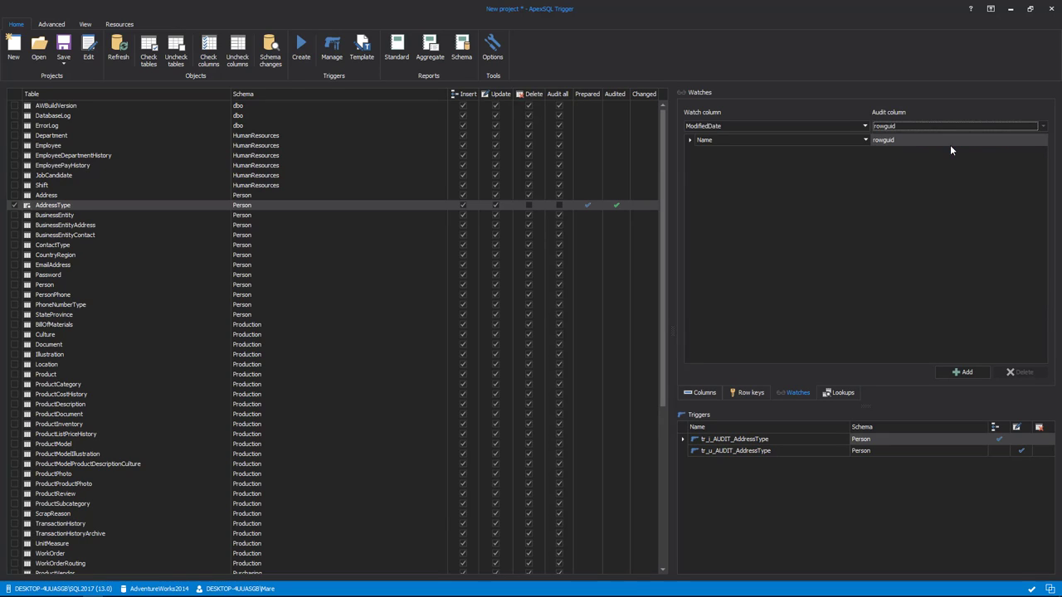
click(864, 127)
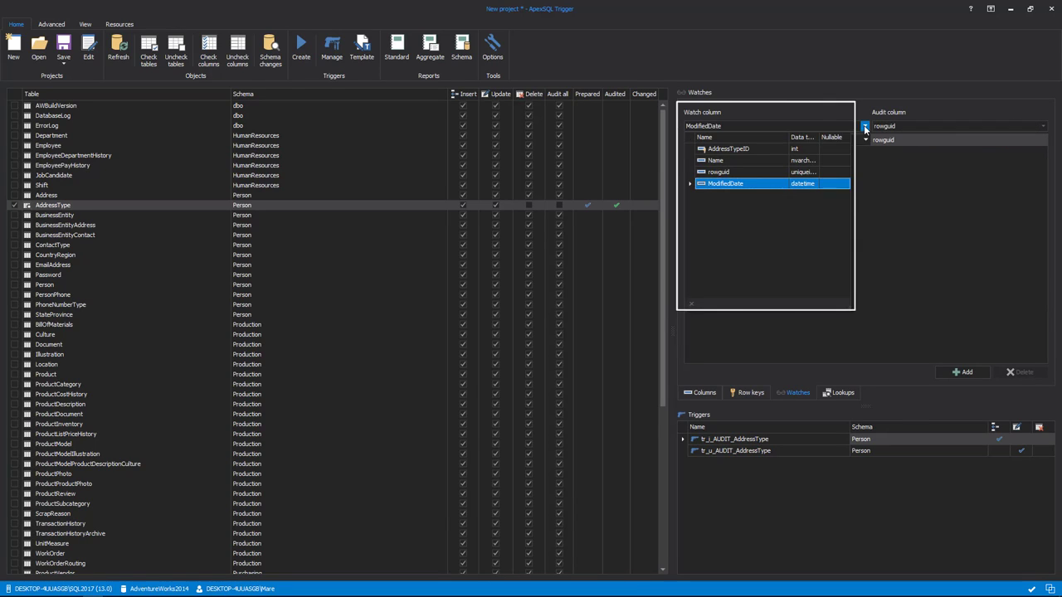
click(747, 184)
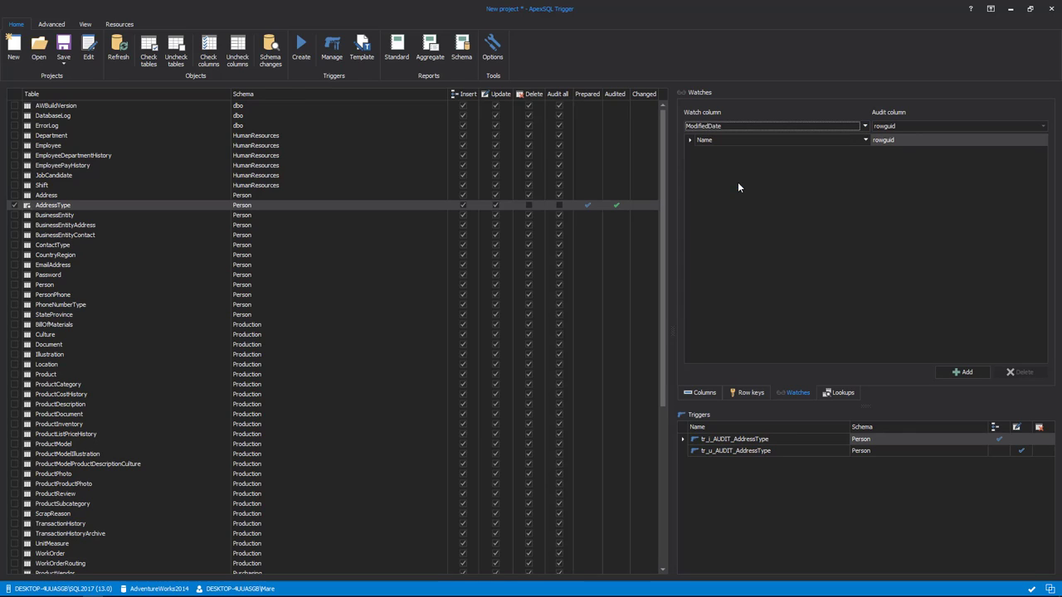
click(970, 372)
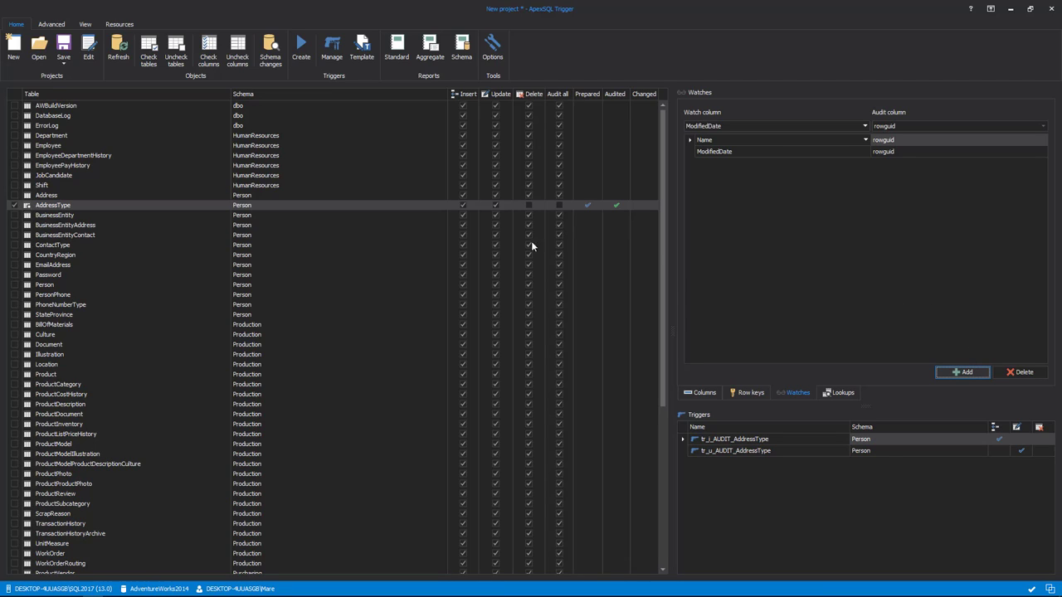
click(301, 49)
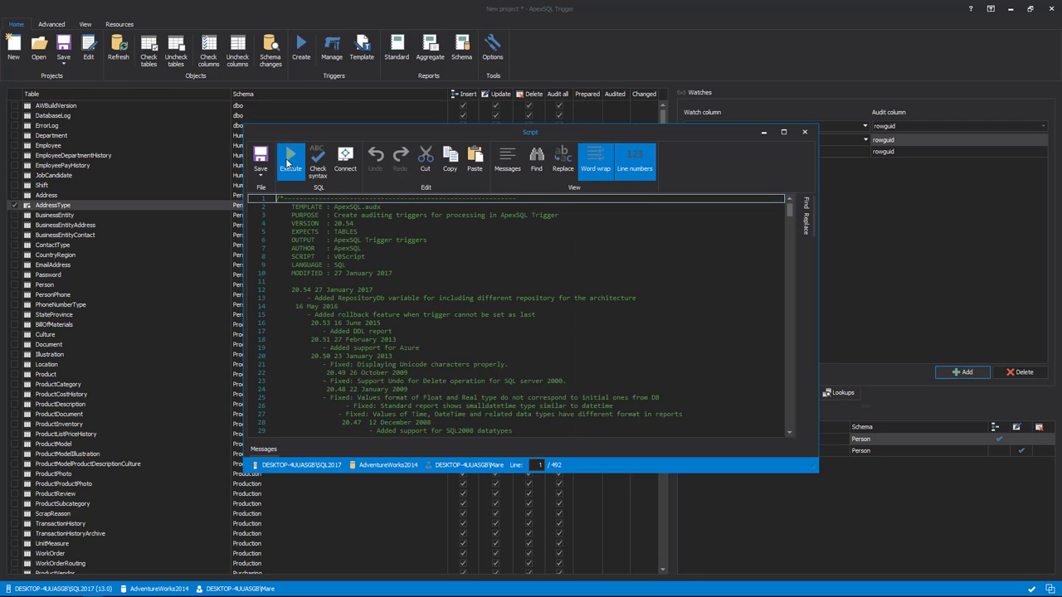
click(288, 163)
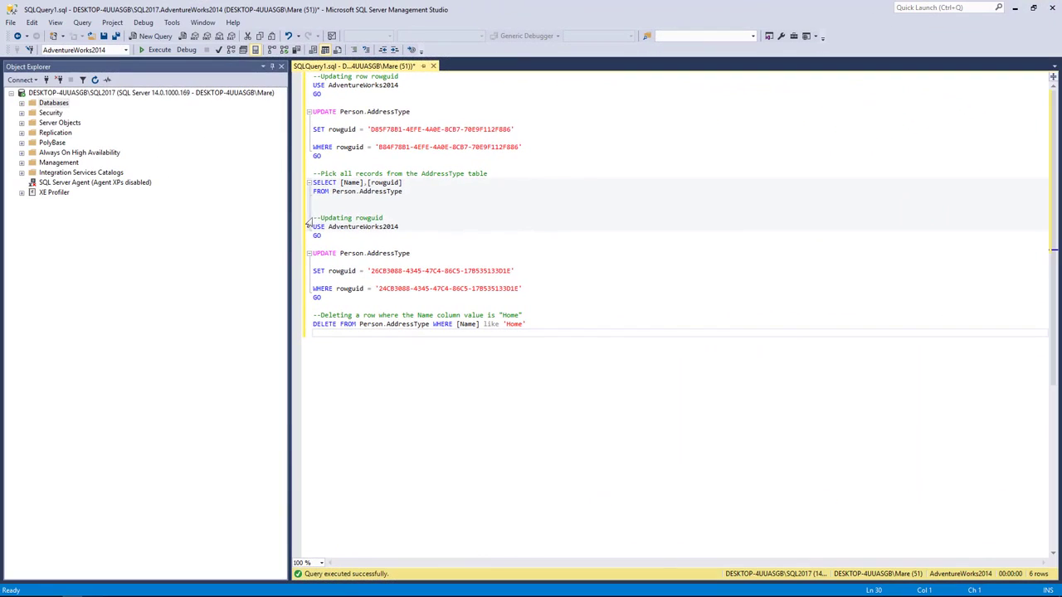
Step: In SQL Server Management Studio, execute only the second rowguid UPDATE block for Person.AddressType
drag(312, 217, 346, 304)
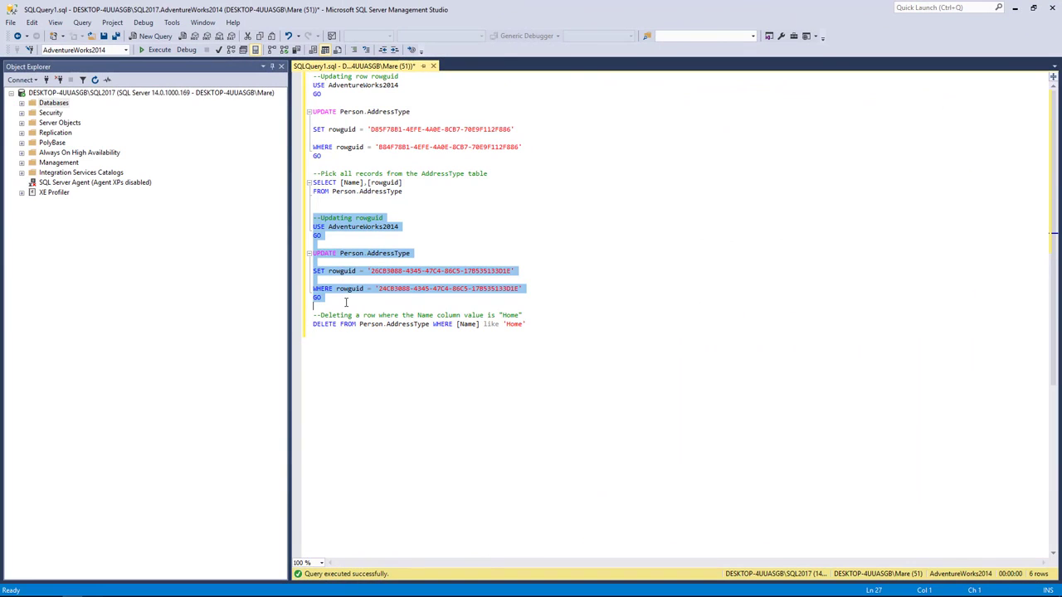
click(159, 49)
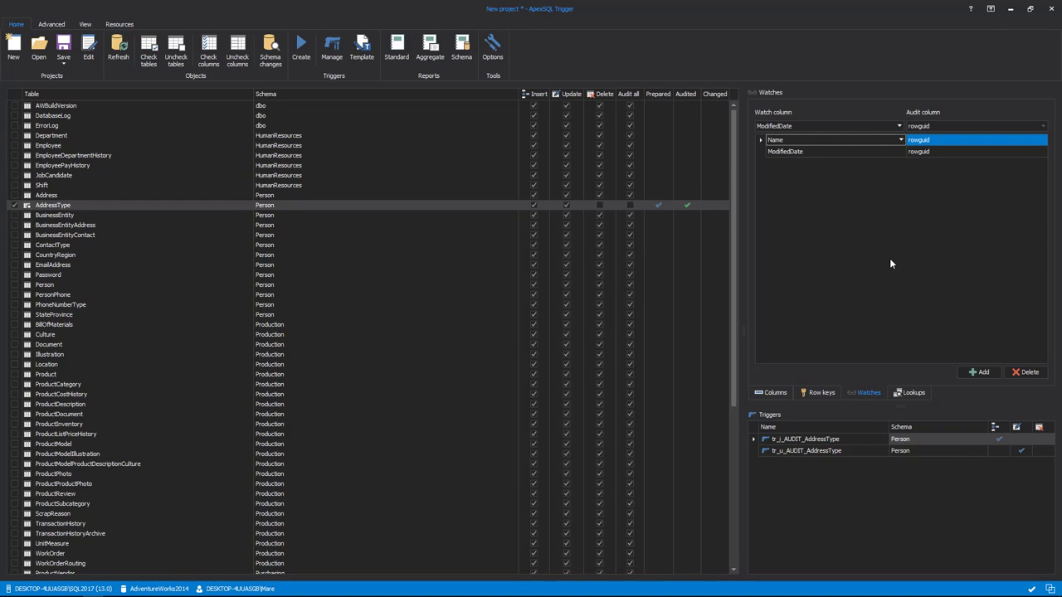
Step: In ApexSQL Trigger, delete the ModifiedDate–rowguid watch from the AddressType table and confirm the deletion
right_click(929, 151)
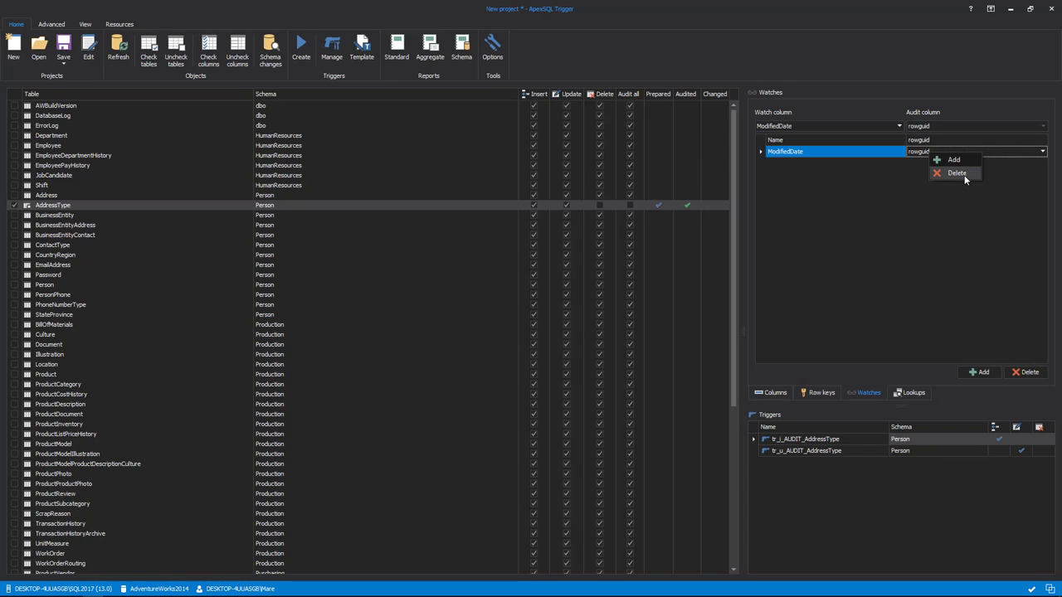
click(956, 173)
click(516, 318)
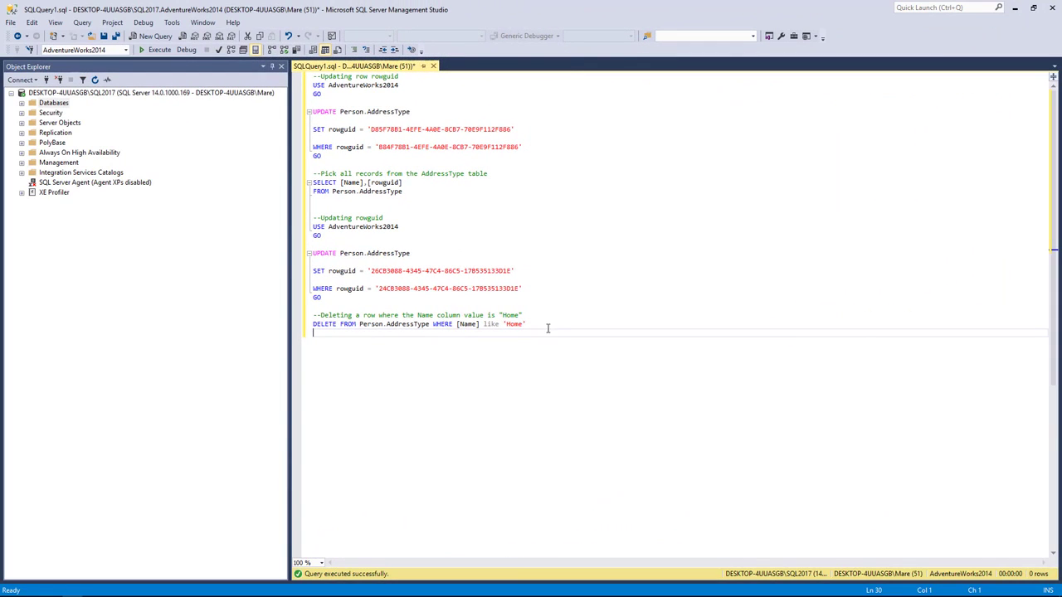
Step: In SQL Server Management Studio, execute only the DELETE statement removing the Person.AddressType row named 'Home'
drag(547, 329, 298, 315)
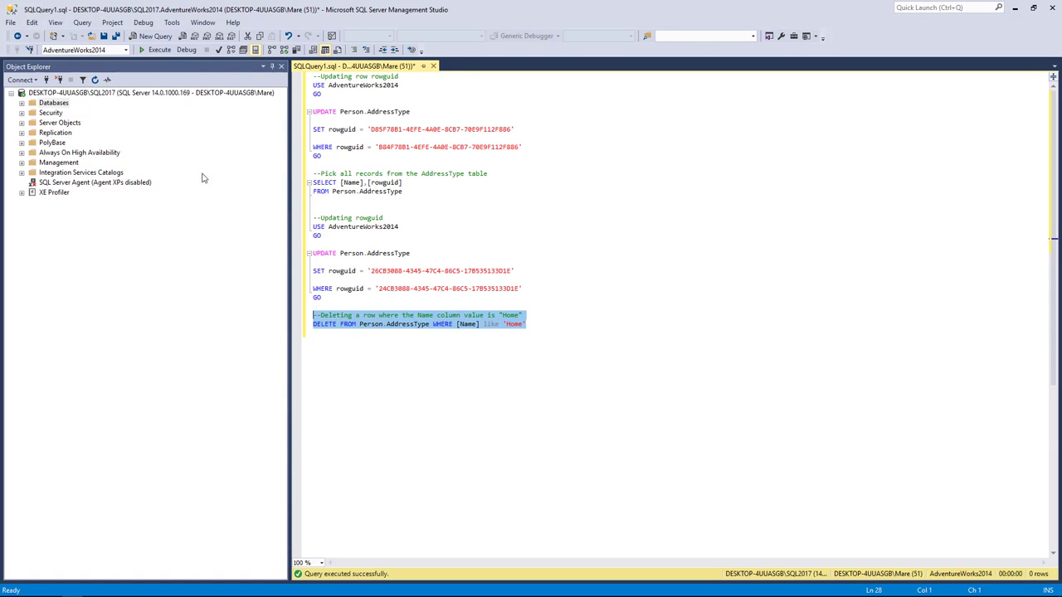
click(156, 50)
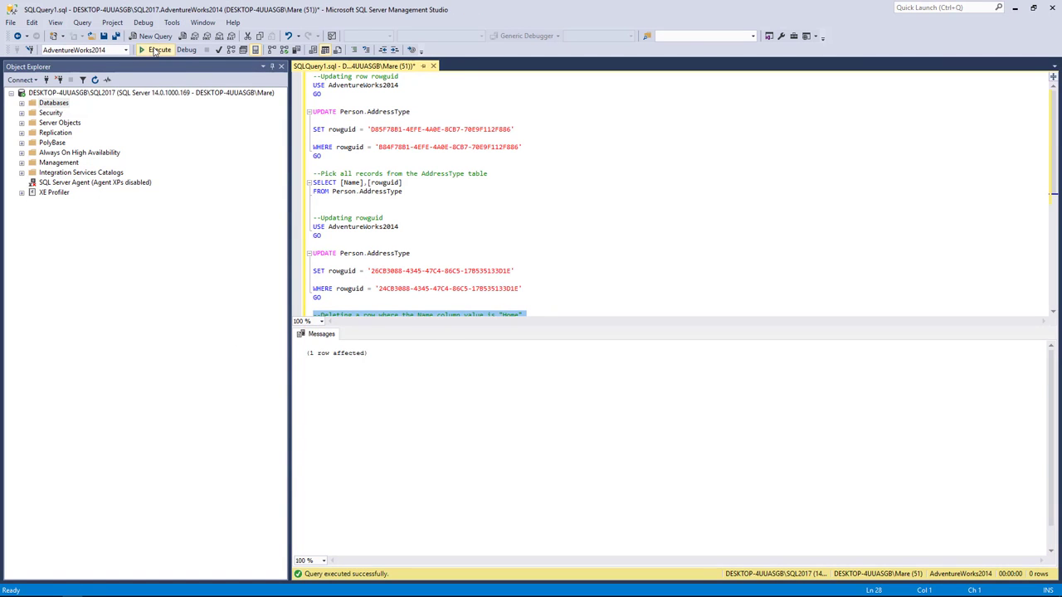